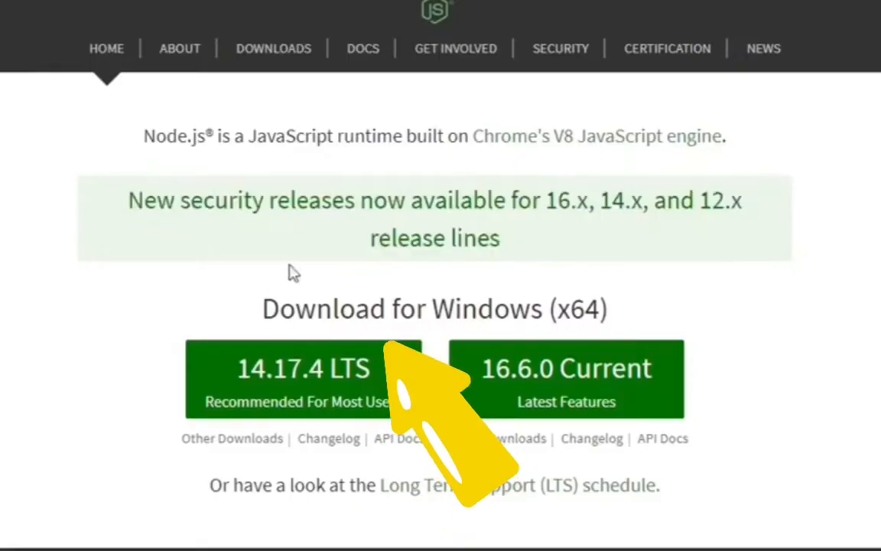
Download the Node.js 14.17.4 LTS installer for Windows and open the downloaded node-v14.17.4-x64.msi file.
triple_click(457, 258)
click(510, 206)
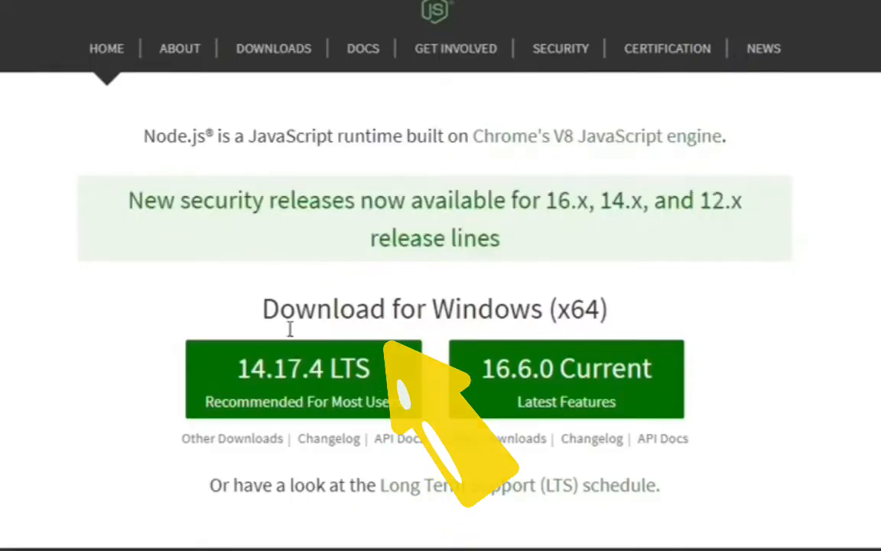
click(294, 369)
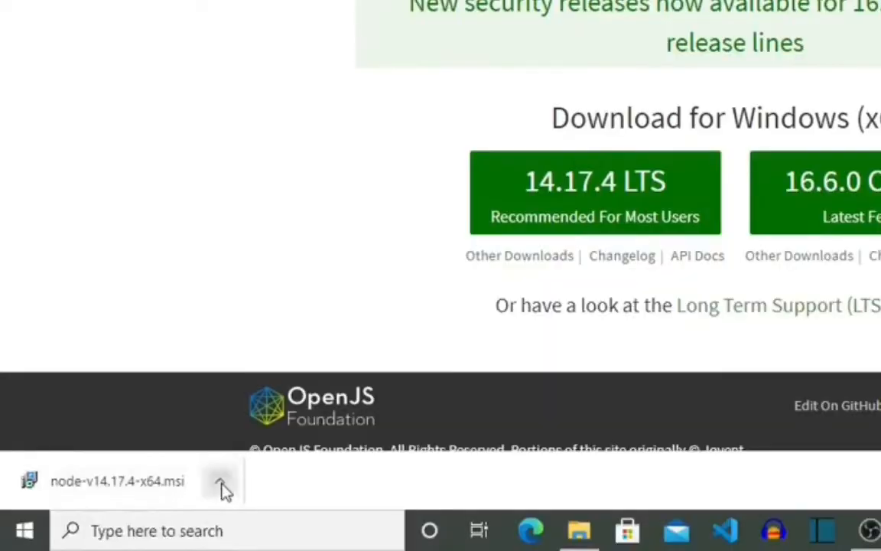
click(221, 485)
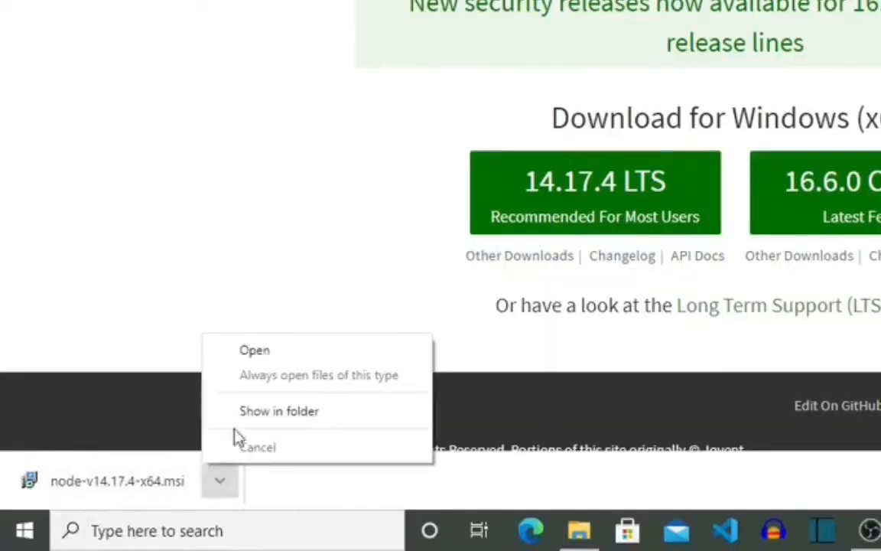
click(251, 356)
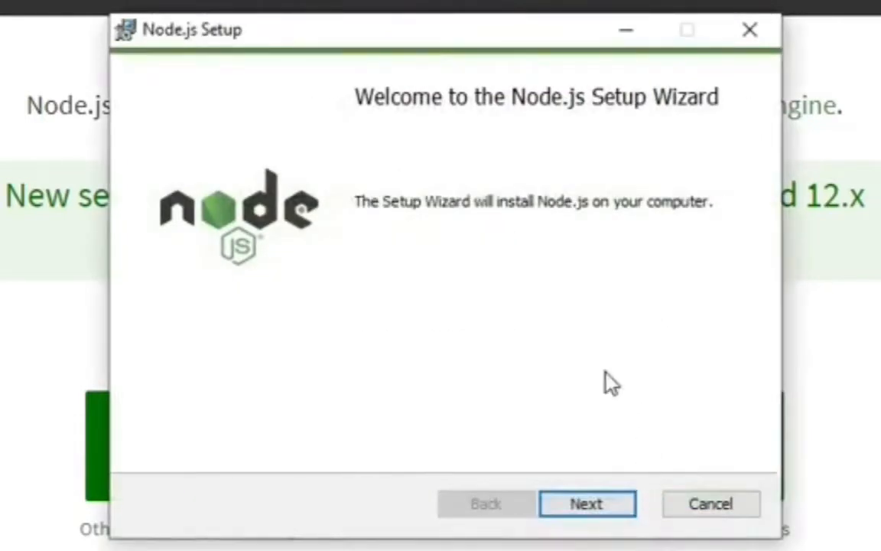
Accept the Node.js license agreement and keep C:\Program Files\nodejs\ as the destination folder.
click(595, 508)
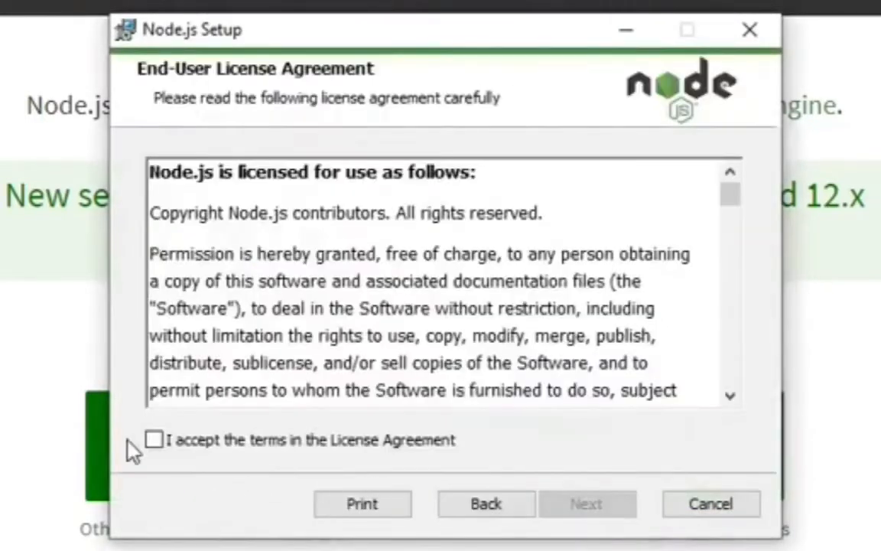
click(155, 439)
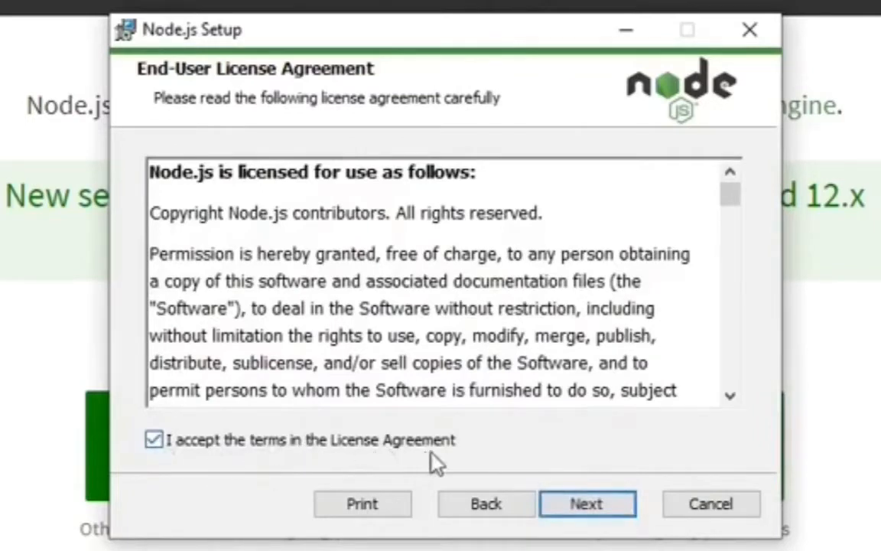
click(611, 506)
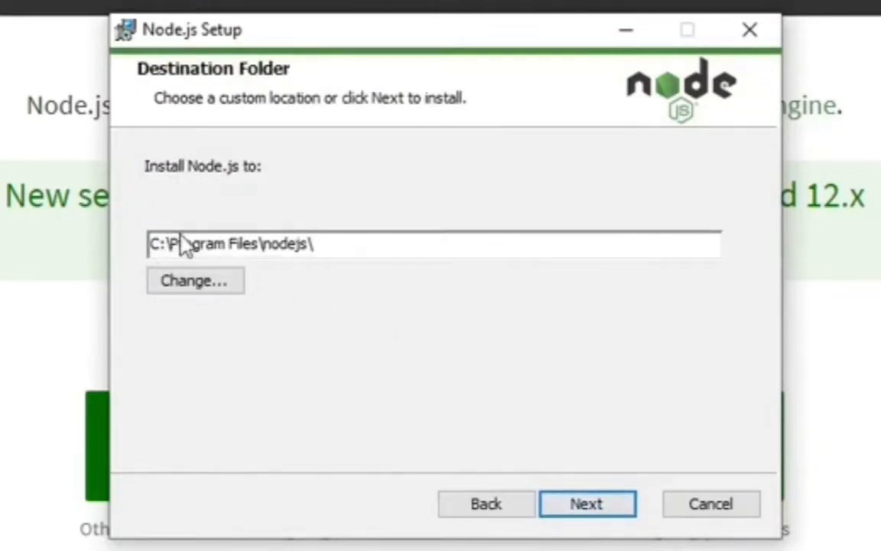
click(609, 507)
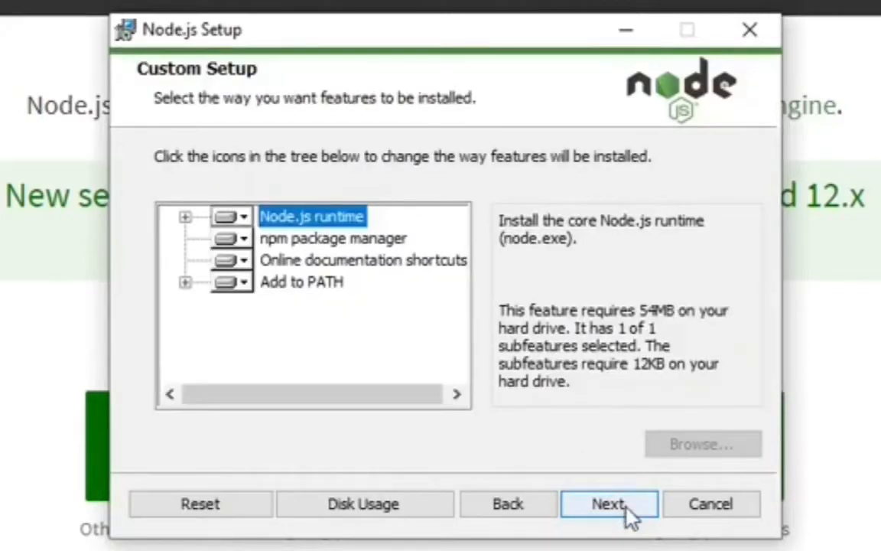
Keep the default Node.js features and enable automatic installation of the tools necessary for native modules.
click(625, 515)
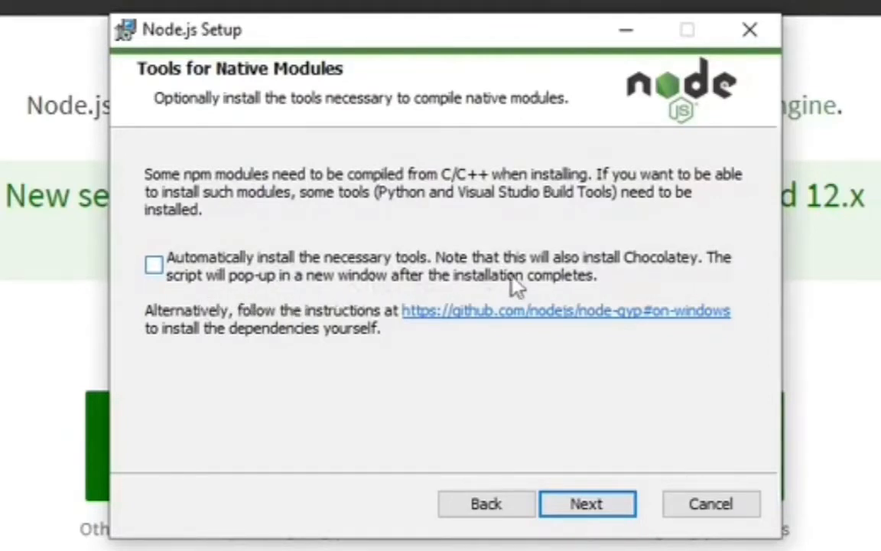
click(153, 264)
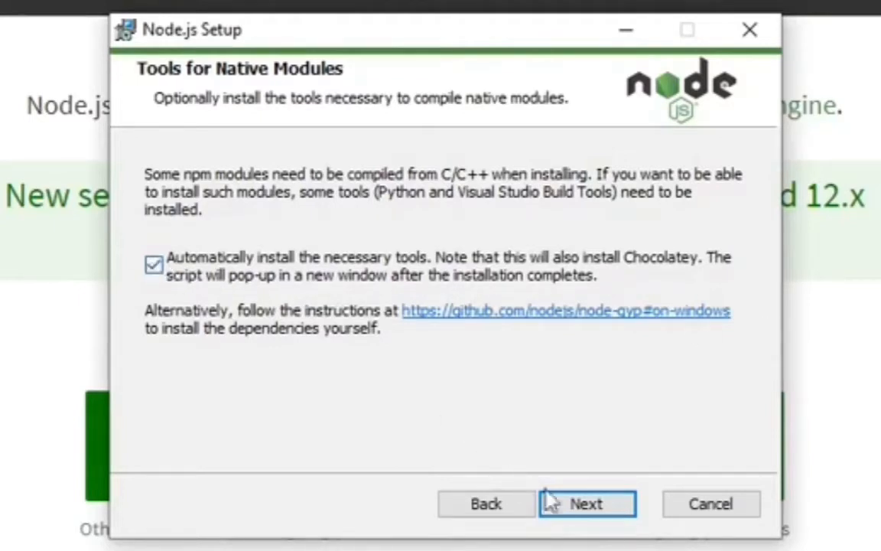
click(586, 506)
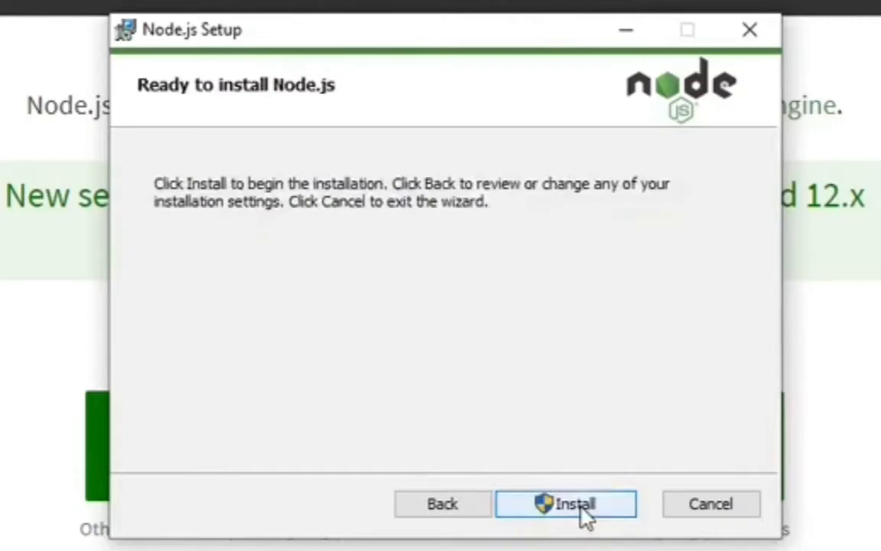
Install Node.js, finish the setup wizard and continue the native modules tools installation script.
click(577, 505)
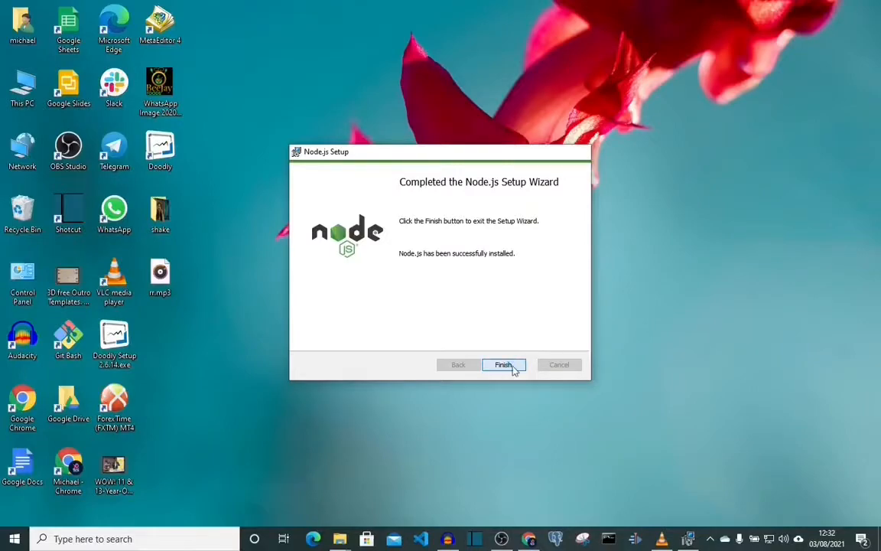
click(604, 508)
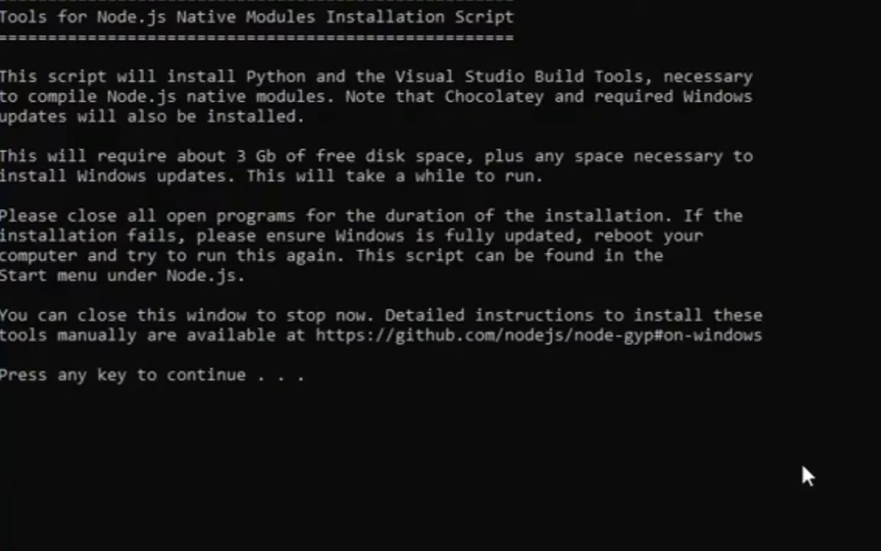
key(Return)
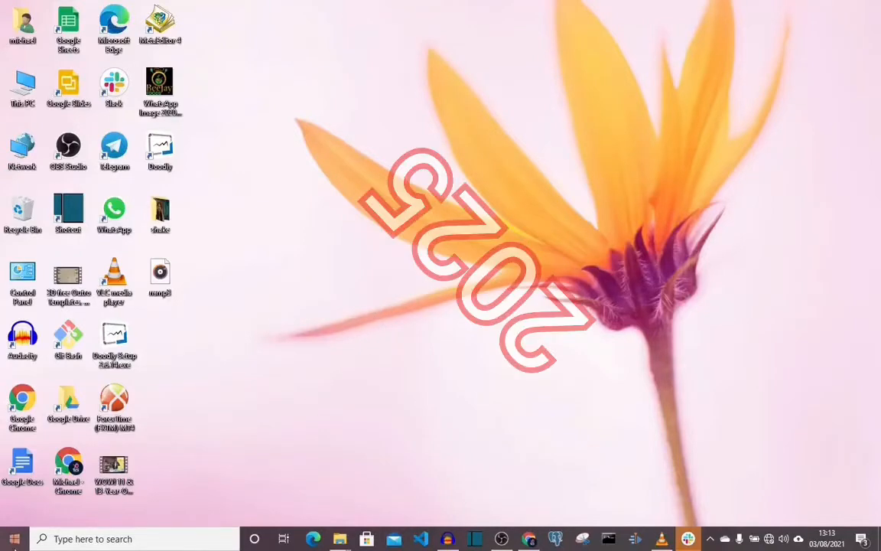
Open the Node.js command prompt from the installed Node.js program folder.
click(14, 540)
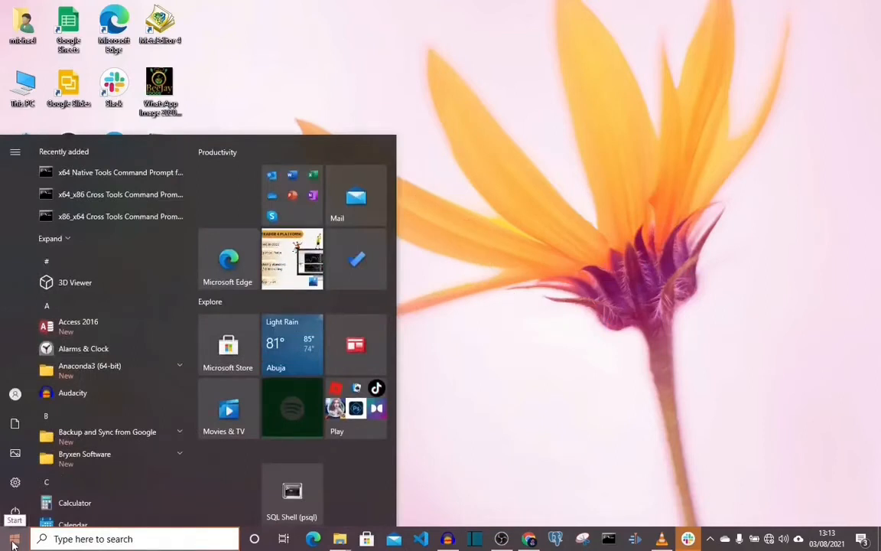
scroll(49, 344, down, 1)
scroll(54, 407, up, 1)
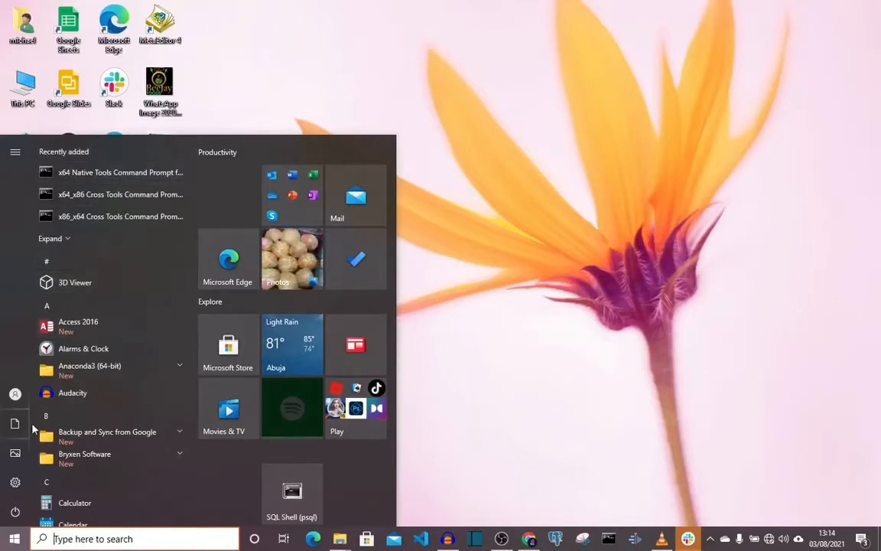
scroll(69, 328, down, 6)
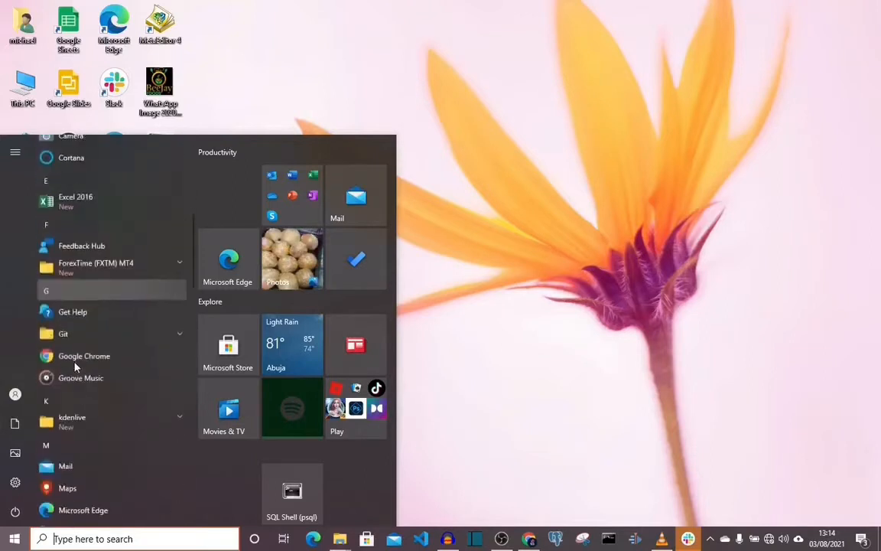
scroll(76, 336, down, 3)
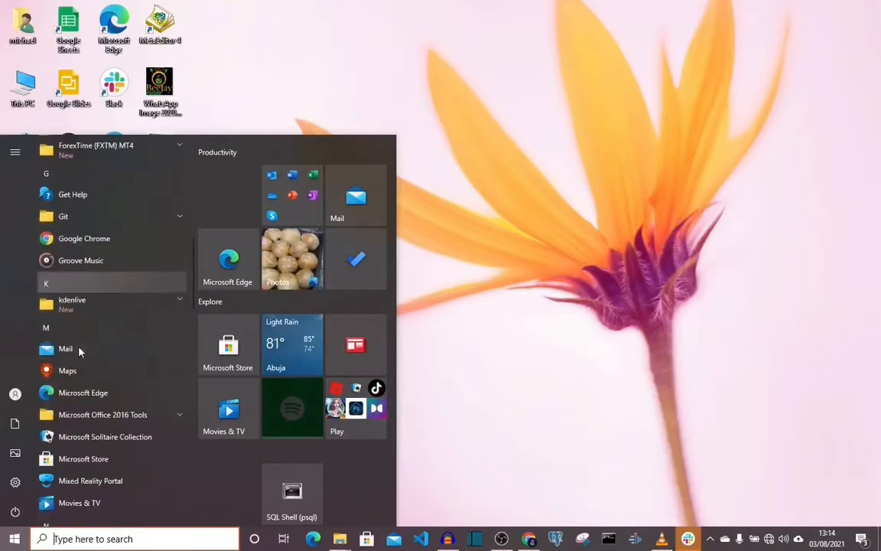
scroll(78, 350, up, 5)
scroll(79, 350, down, 5)
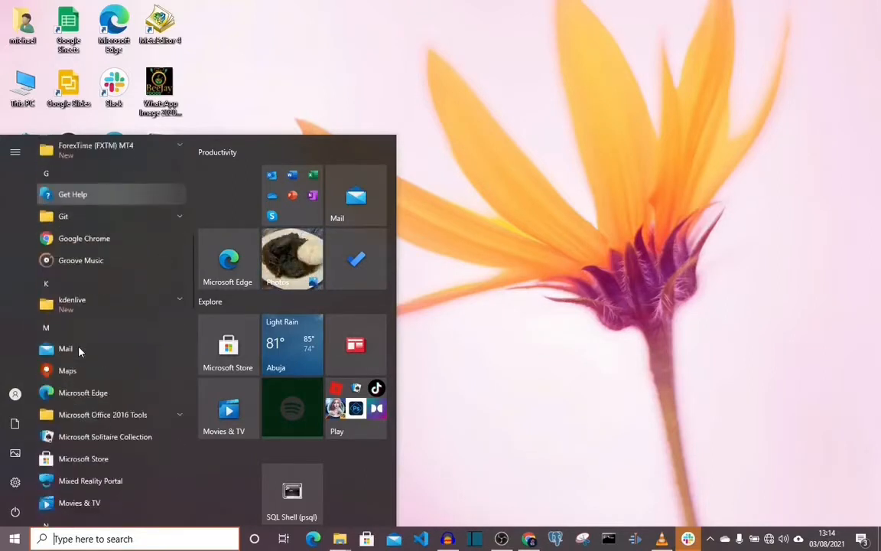
scroll(79, 350, down, 5)
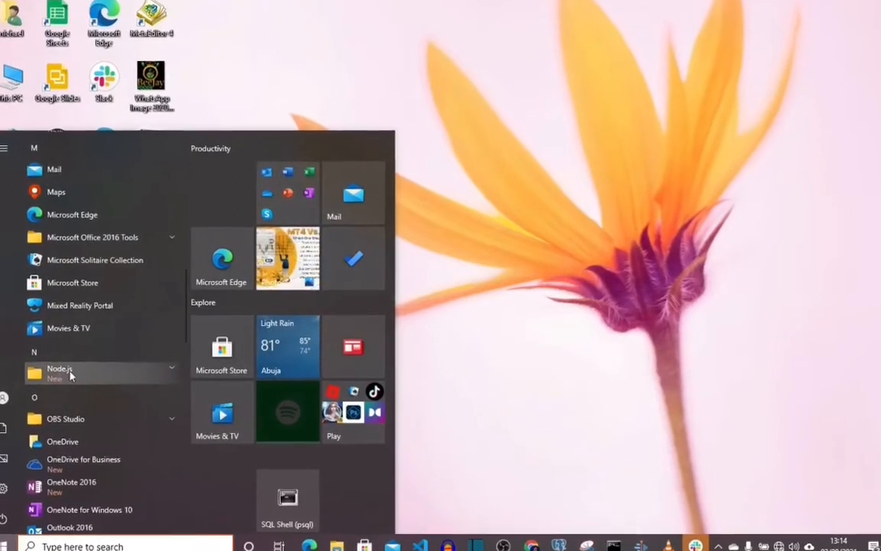
click(69, 374)
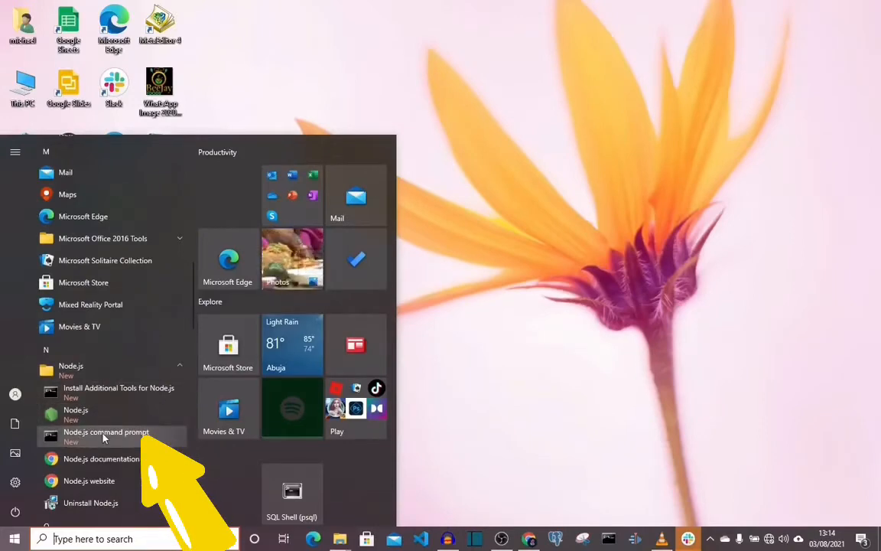
click(104, 438)
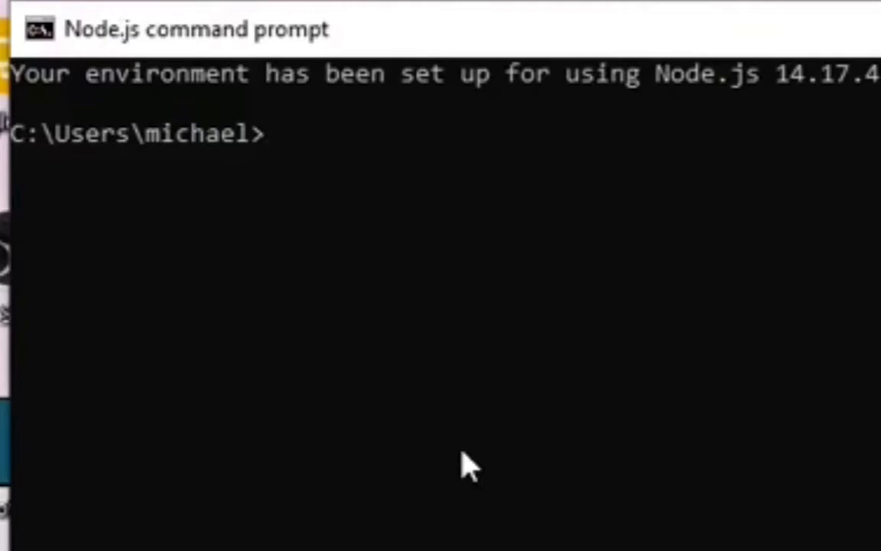
Start an interactive Node.js session by running the node command.
text(no)
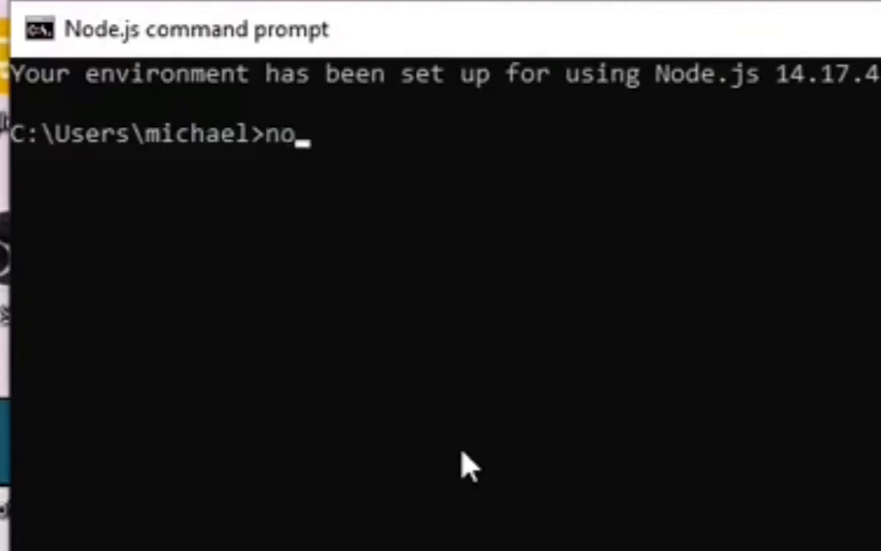
text(de)
key(Return)
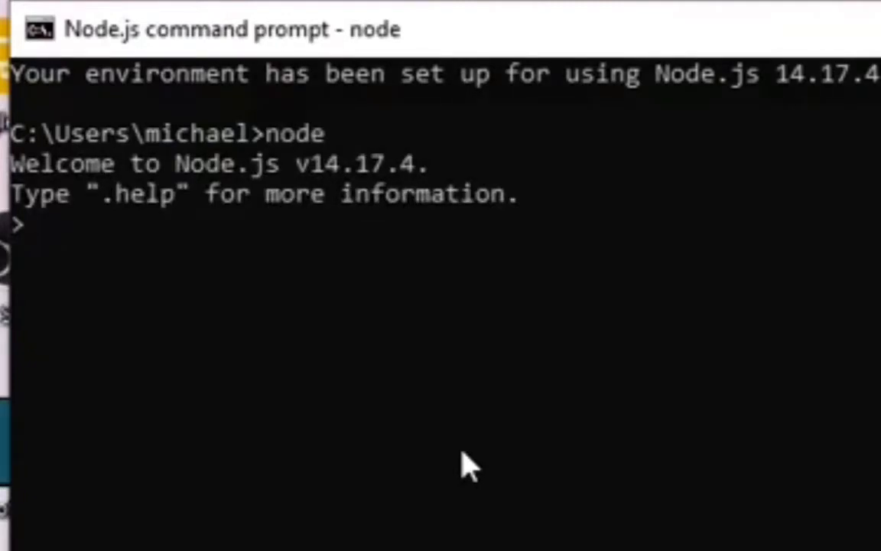
Enter the statement console.log('hello world') at the Node.js prompt without running it.
text(console.log)
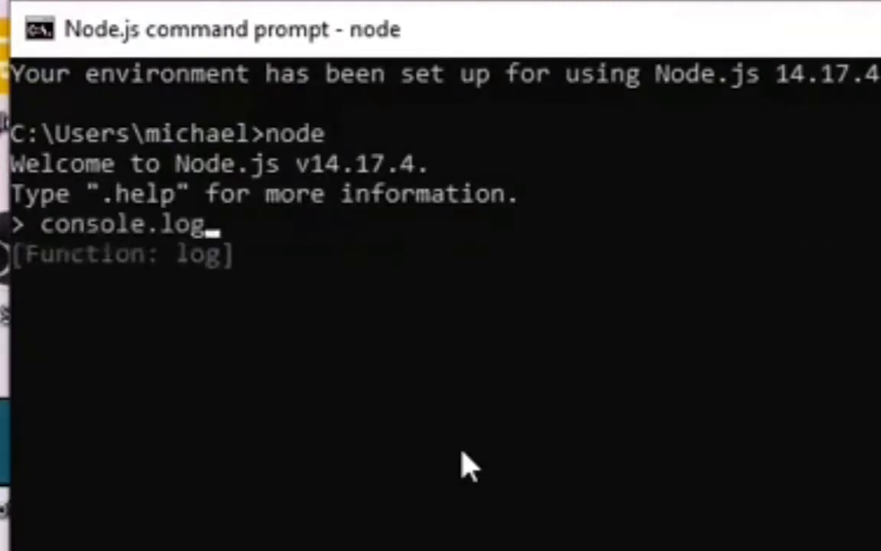
text((')
key(BackSpace)
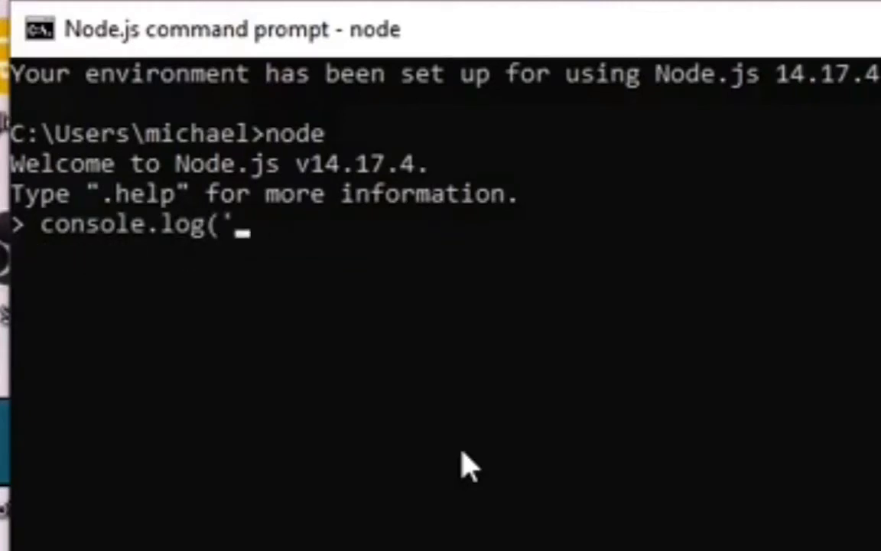
text(hello world')
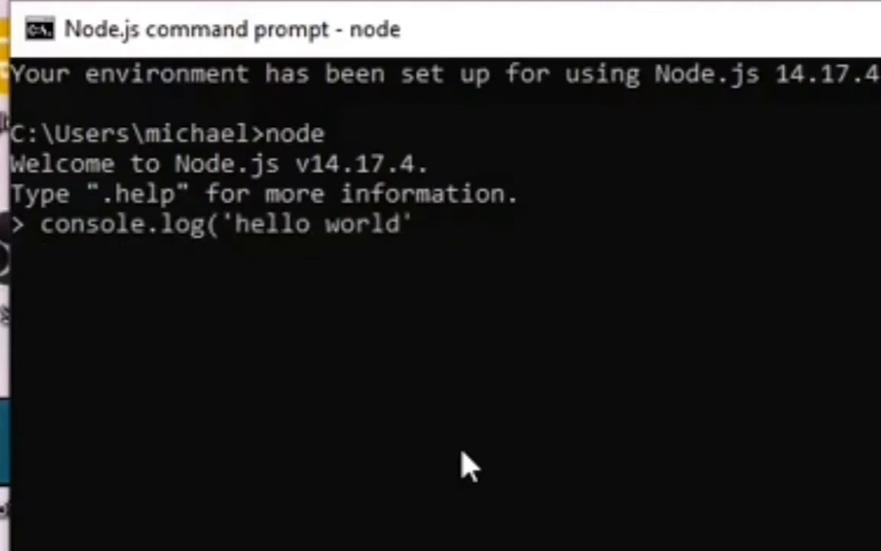
text())
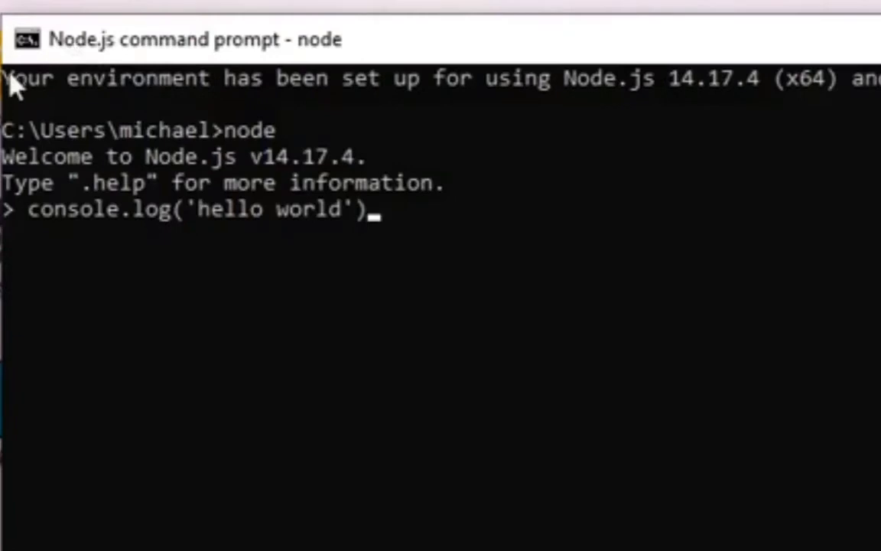
Set the command prompt window's font size to 36 in its properties and dismiss the shortcut error.
click(26, 42)
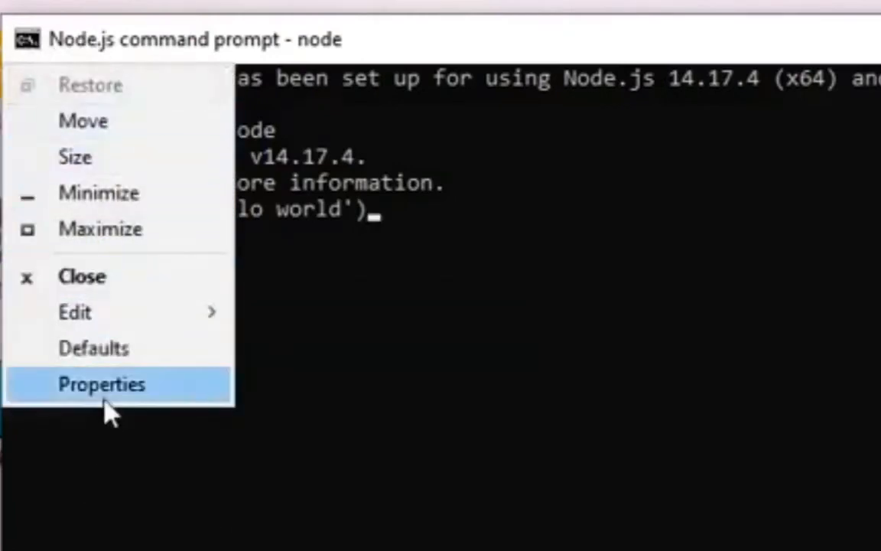
click(104, 403)
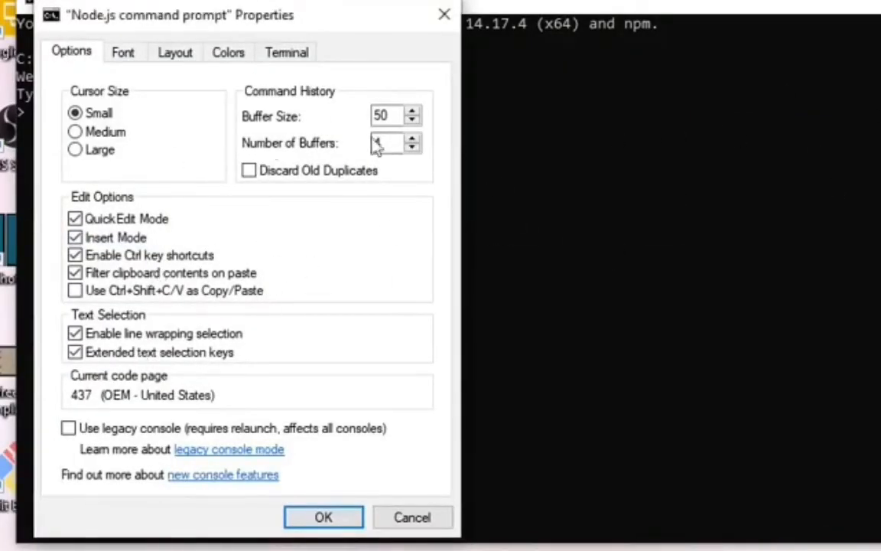
click(125, 53)
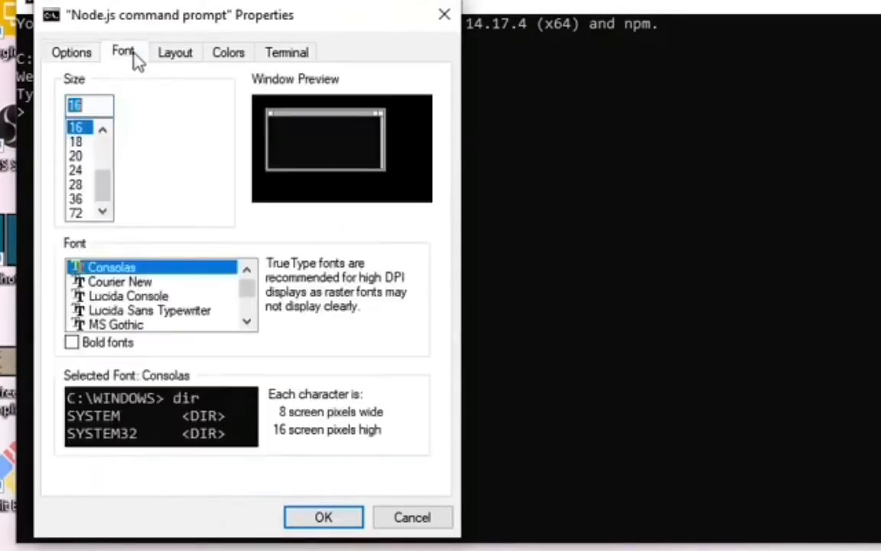
click(81, 183)
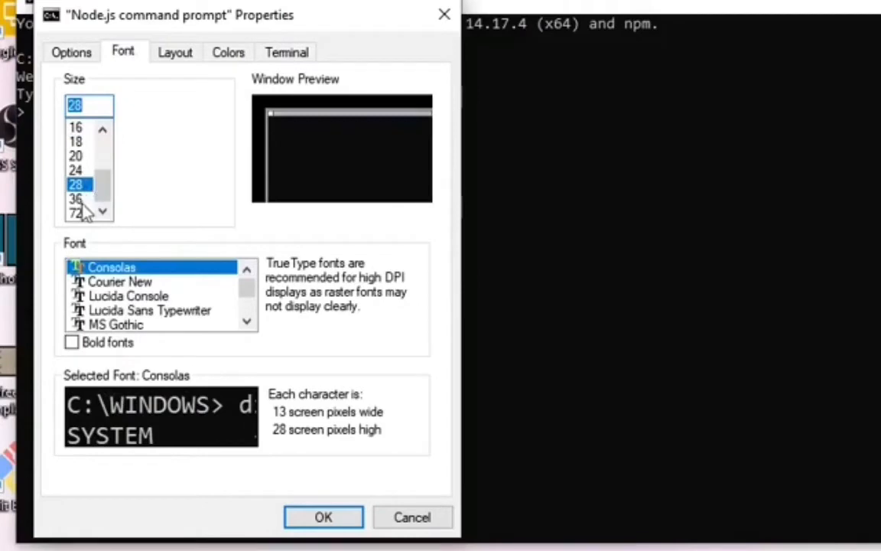
click(78, 200)
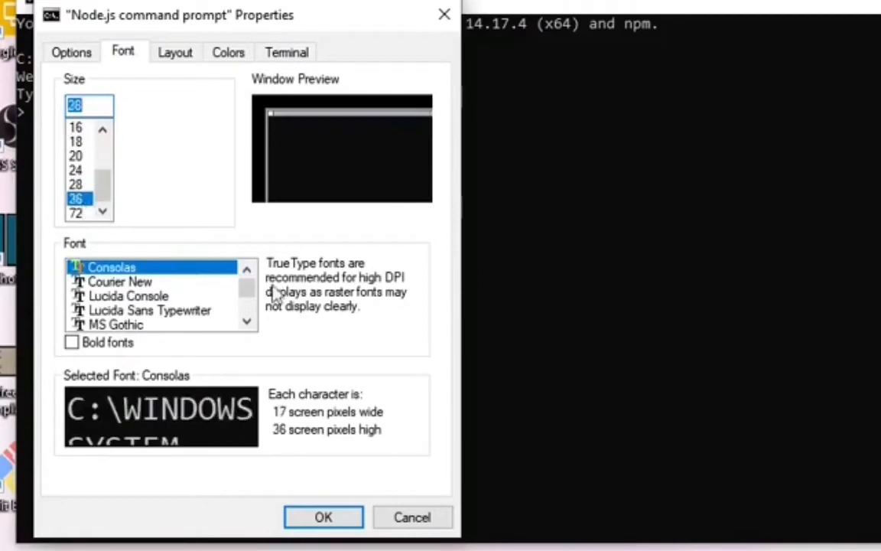
click(320, 517)
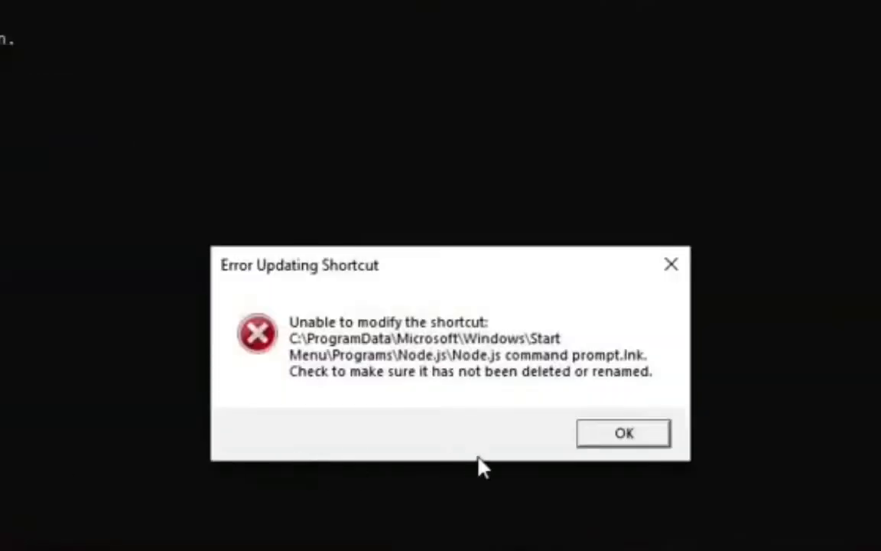
click(624, 434)
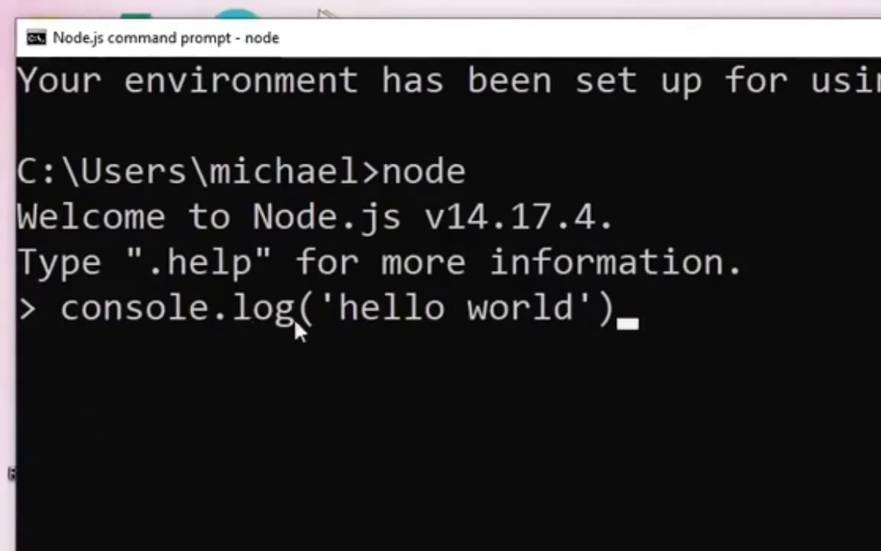
Run the entered console.log('hello world') statement and evaluate the expression 6*6 in the Node.js session.
key(Return)
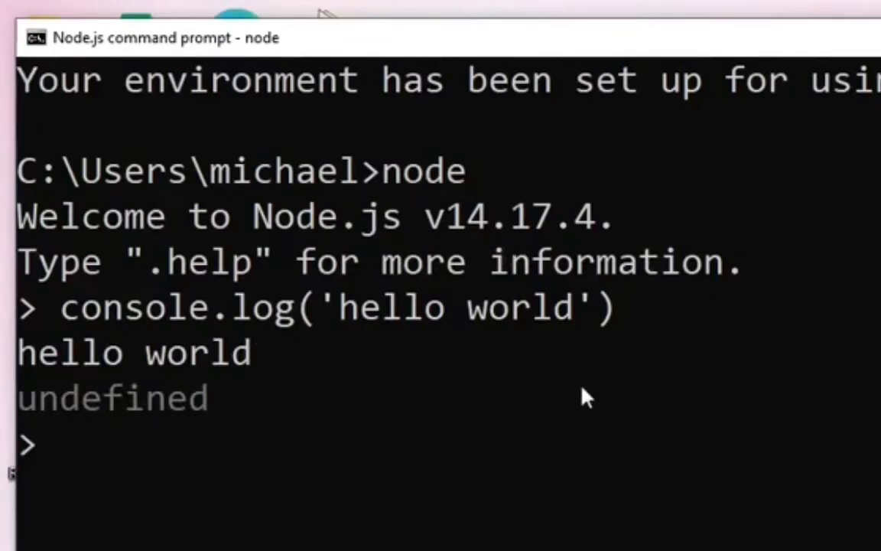
text(6)
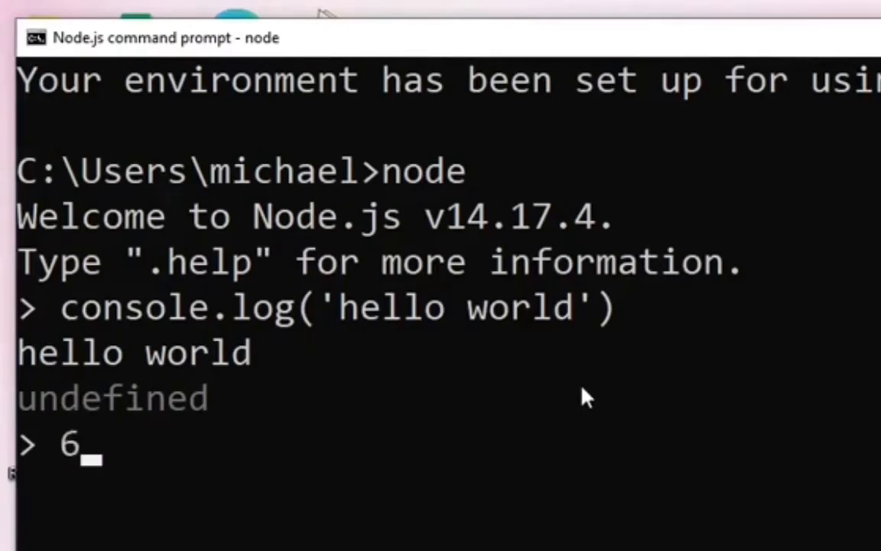
text(*)
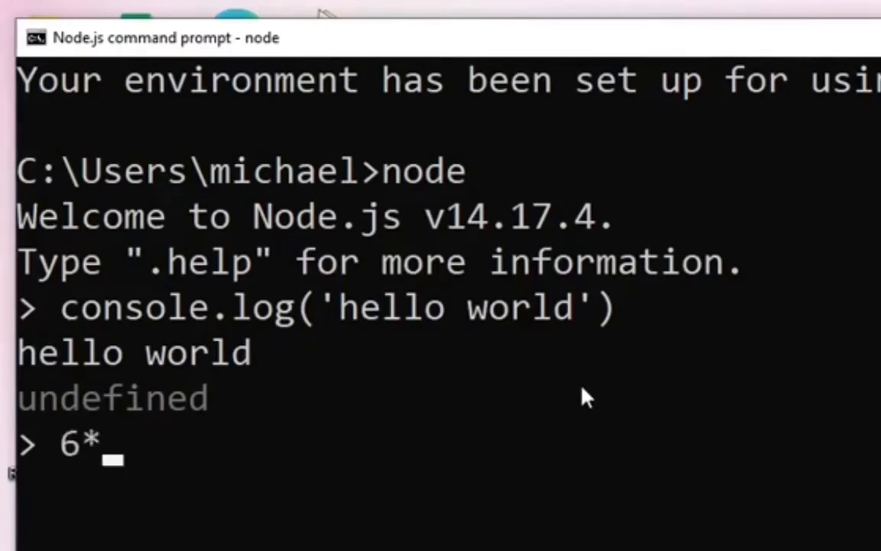
text(6)
key(Return)
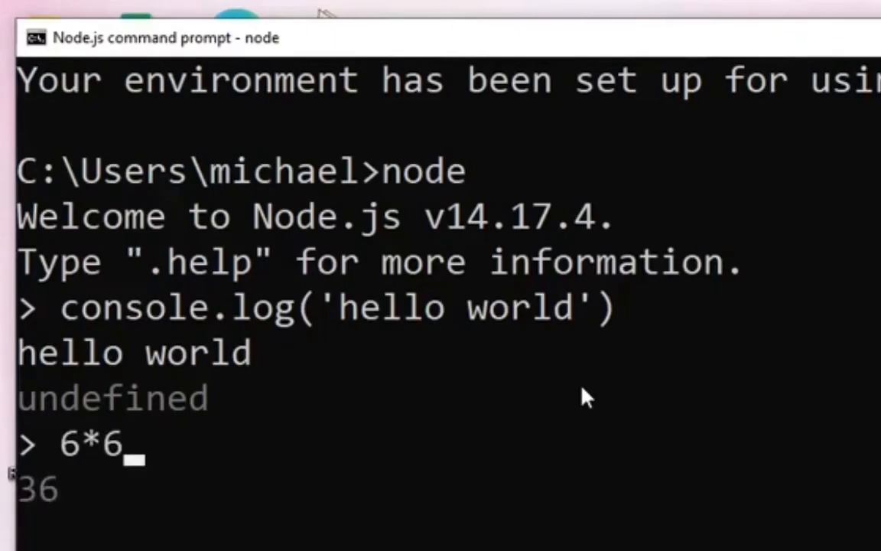
key(Return)
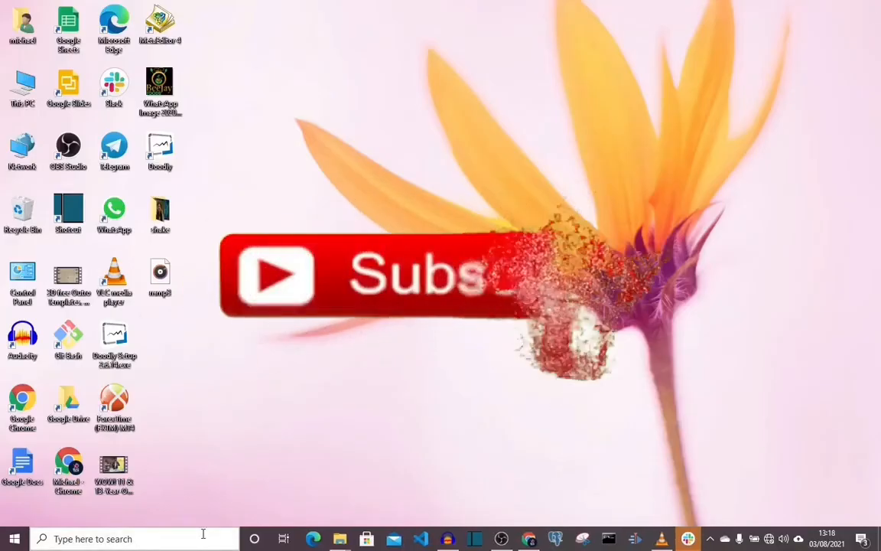
Start a Windows search for an app with the letter p.
click(119, 539)
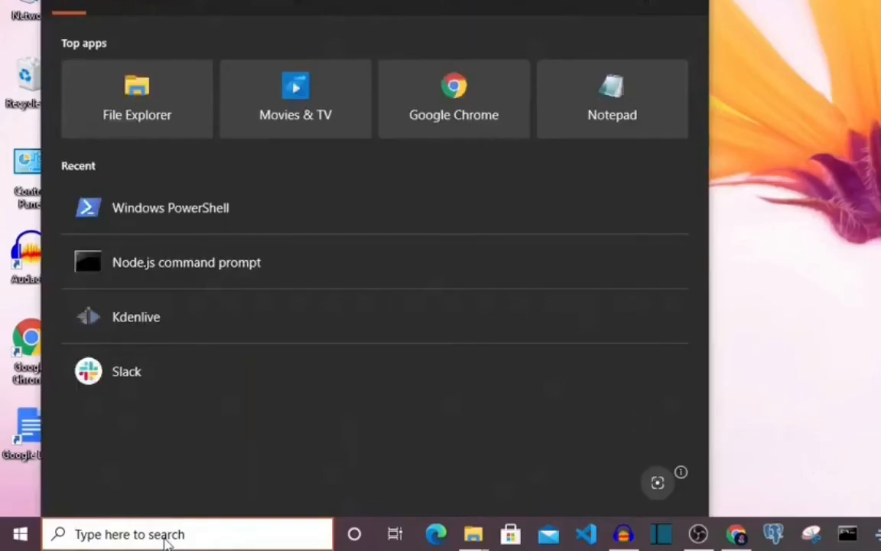
text(p)
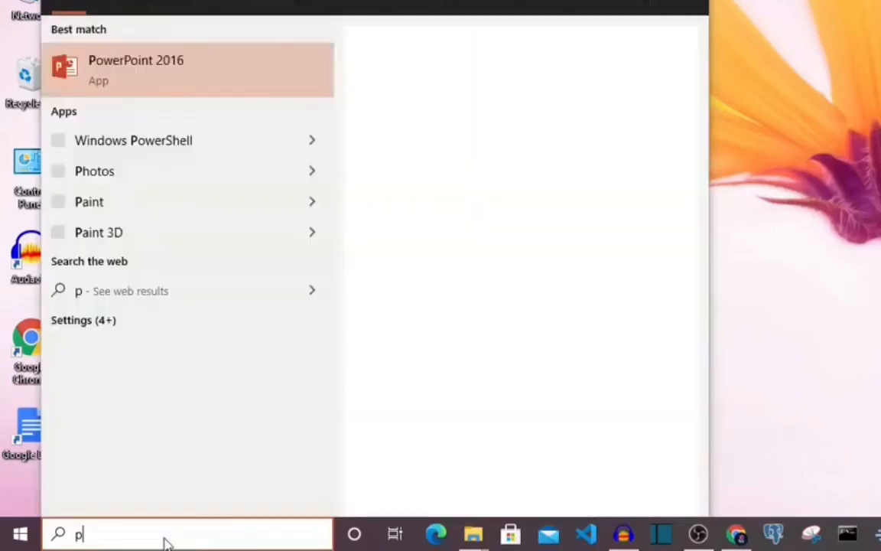